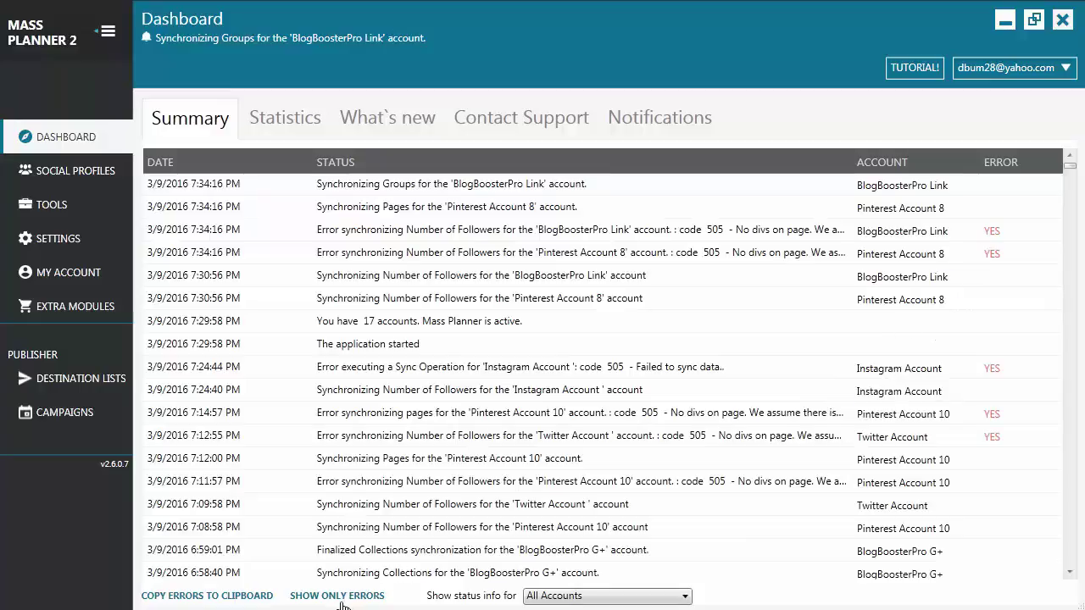
Step: Display per-account tool statistics with join, follow and unfollow totals for 2/9/2016–3/9/2016
click(579, 596)
click(495, 594)
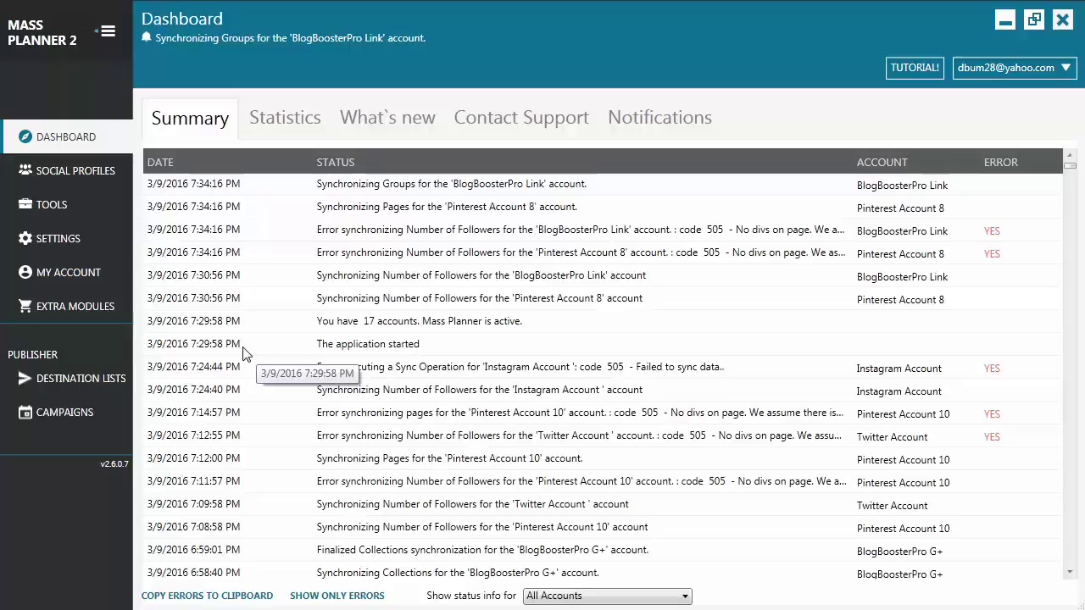
click(286, 125)
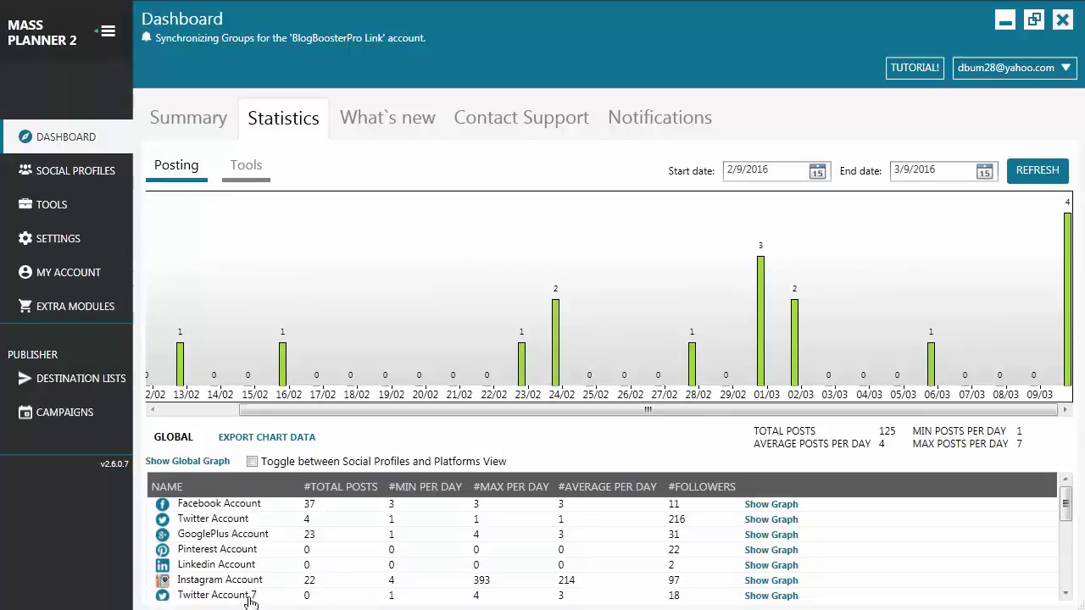
click(240, 176)
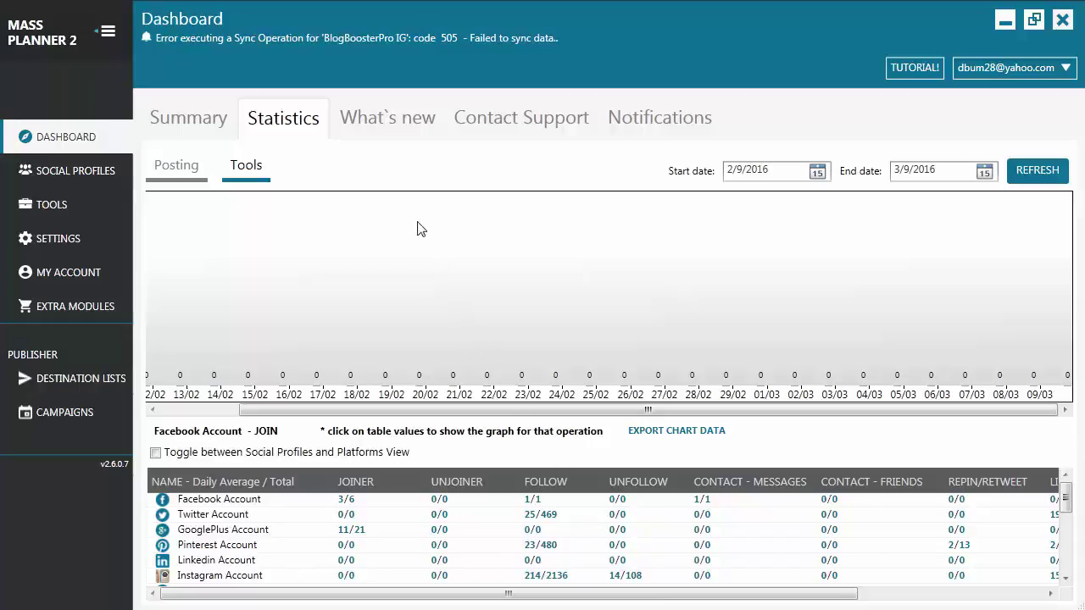
Step: Show the What's new change log, starting from version 2.6.0.7 (March 8th)
click(387, 121)
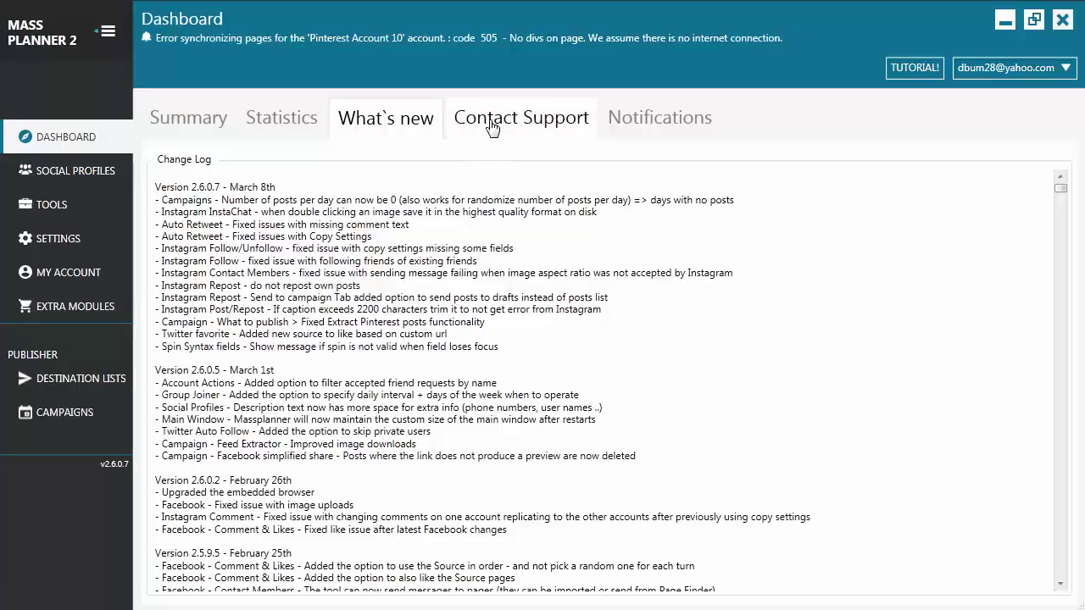
Step: Glance at Contact Support, then show the January 22, 2016 failed Campaign Poster notification
click(493, 128)
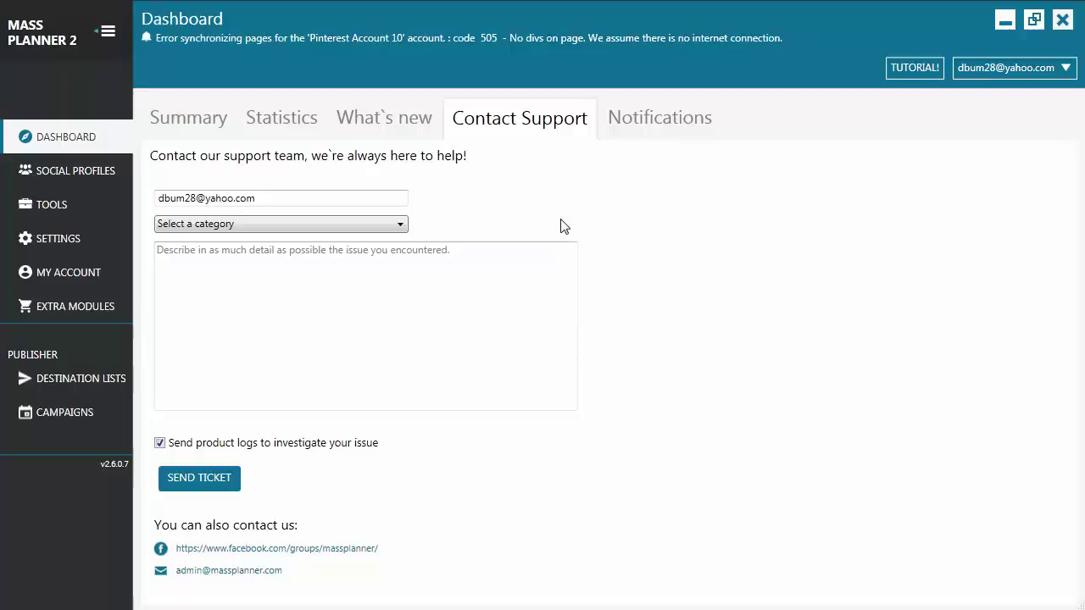
click(648, 128)
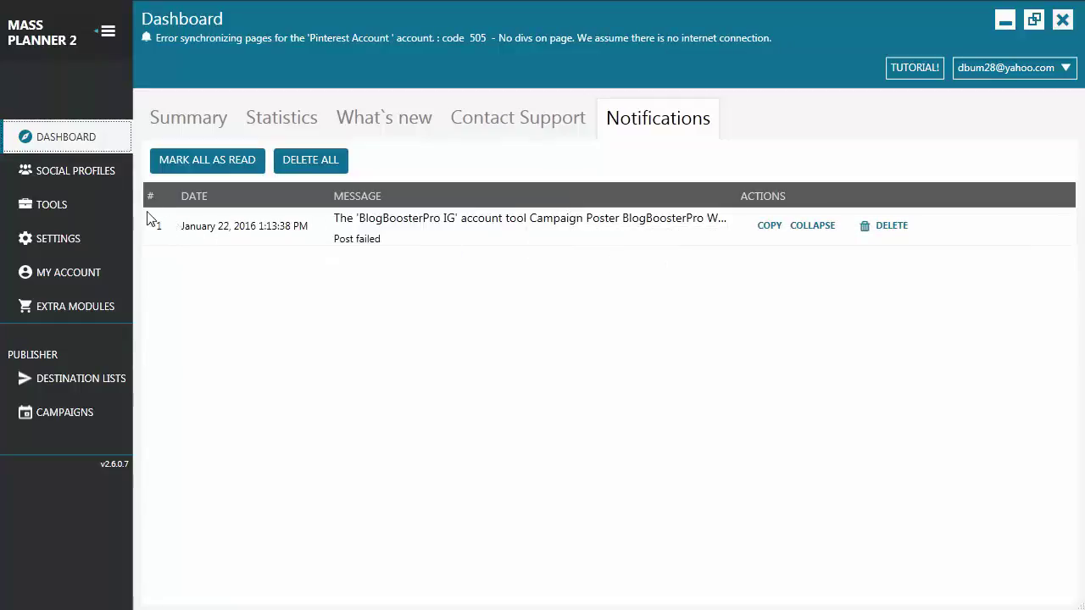
Step: Show the Social Profiles accounts list with all 17 profiles valid, dismissing the Add New Profile dialog
click(94, 183)
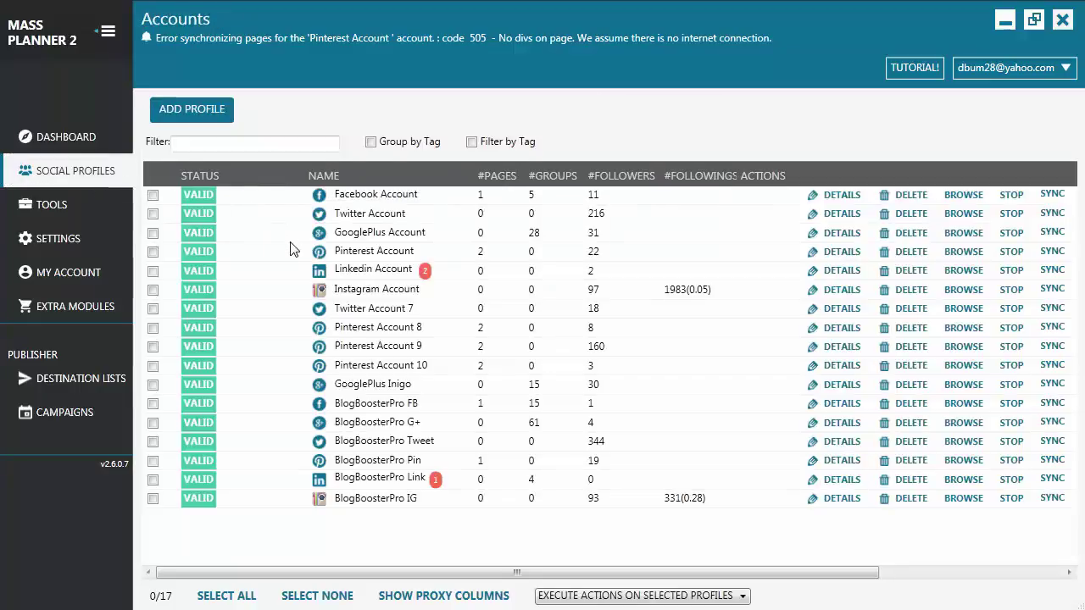
click(190, 112)
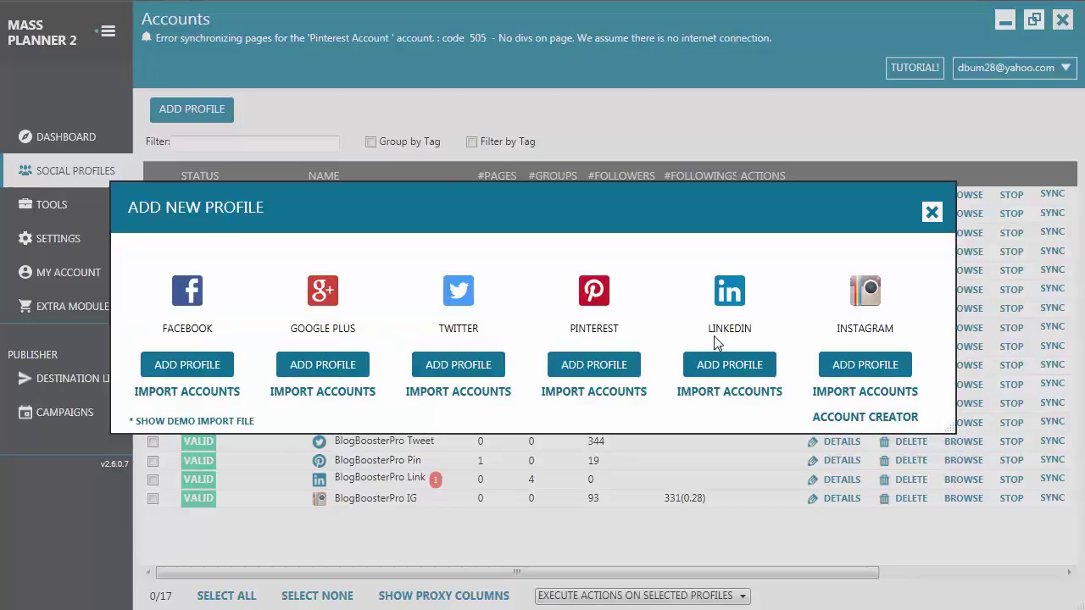
click(930, 213)
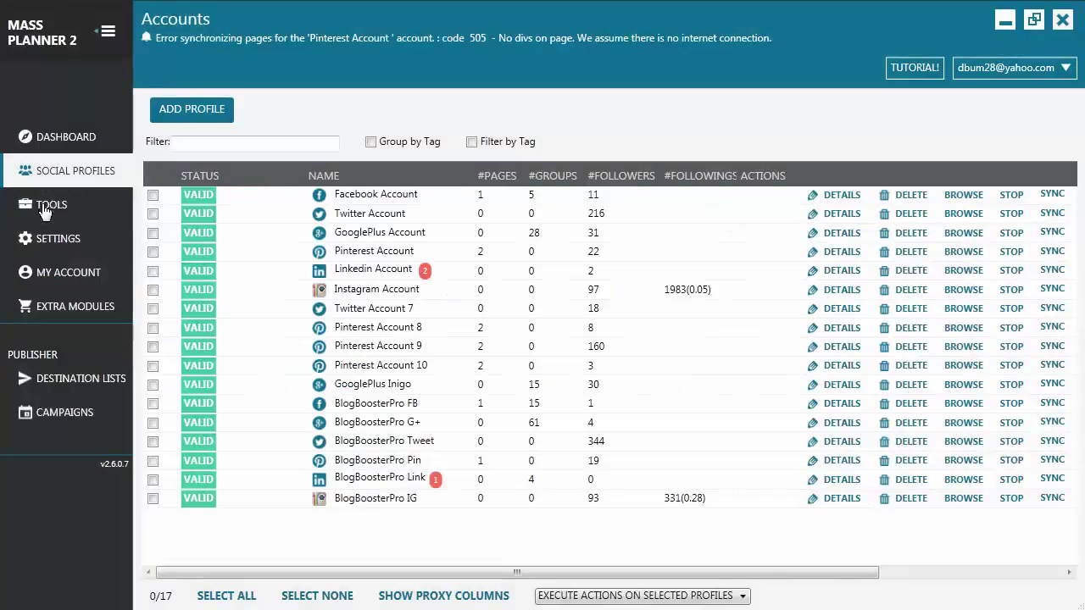
Step: Show the Tools page listing each account's Joiner, Follow and Like tools, scrolled right for more columns
click(45, 210)
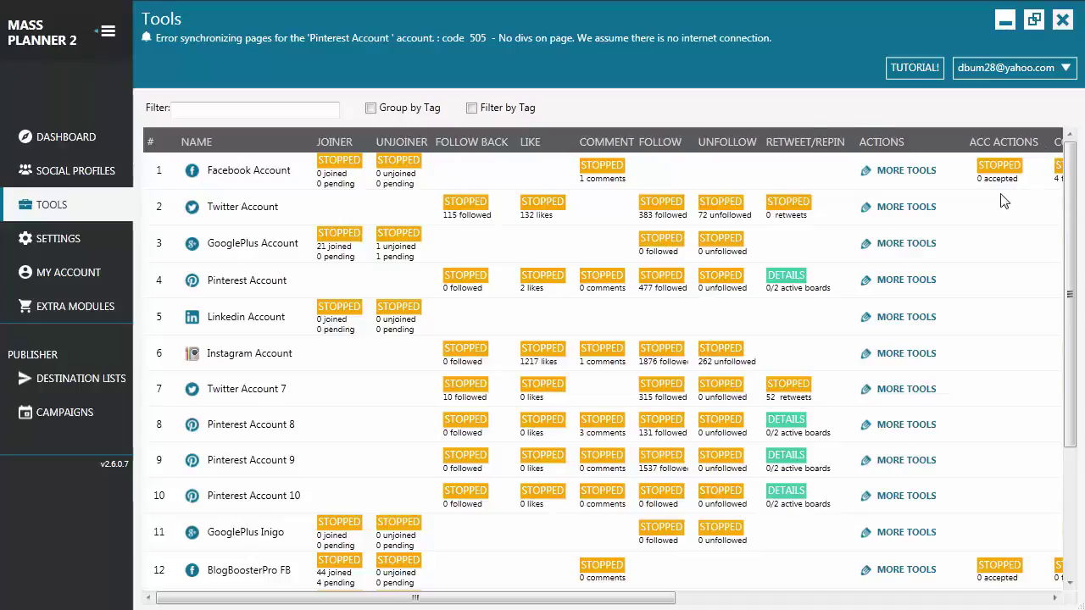
drag(630, 604, 723, 600)
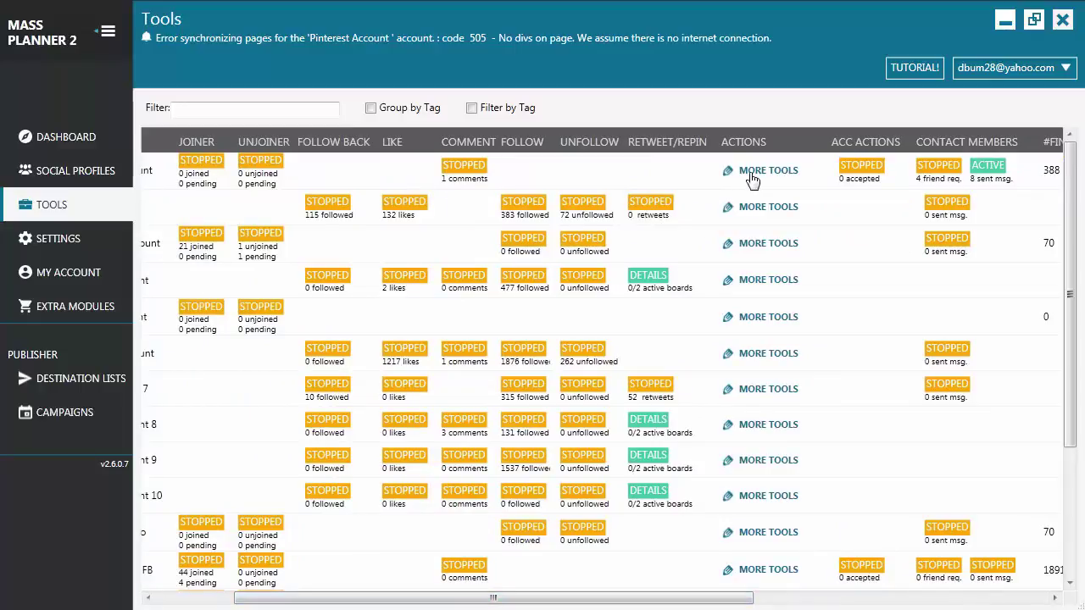
Step: Review software and connectivity settings, ending on Error / Backup with 2-day backups
click(39, 242)
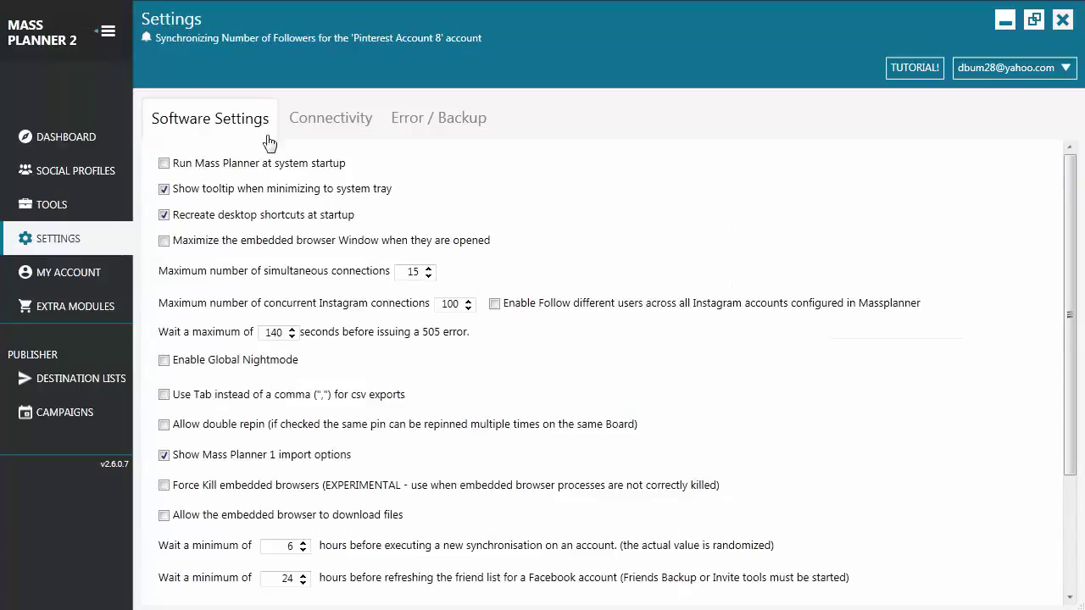
click(329, 141)
click(356, 128)
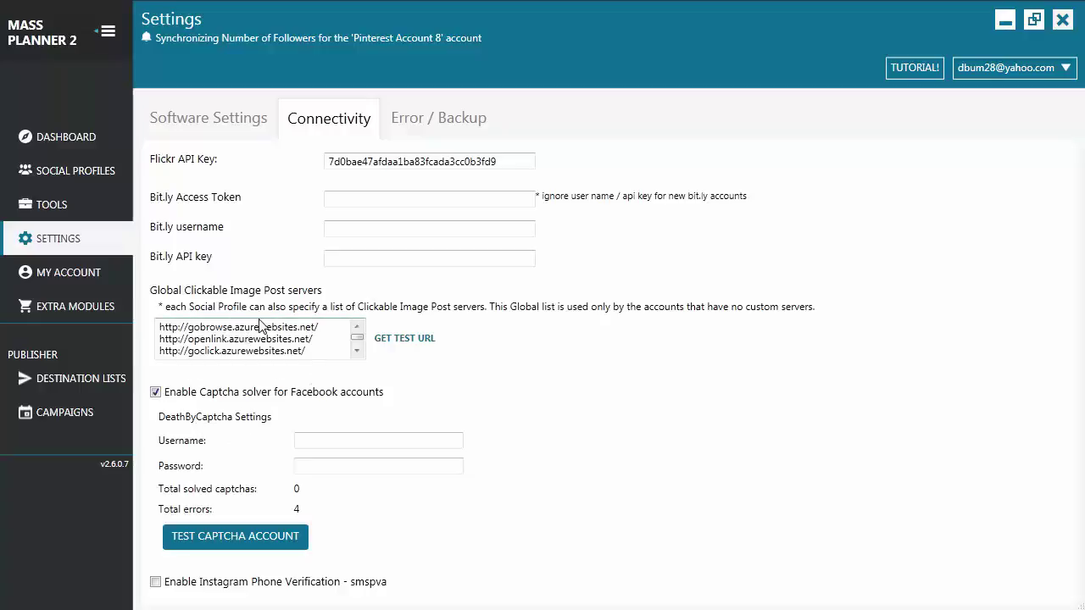
click(429, 121)
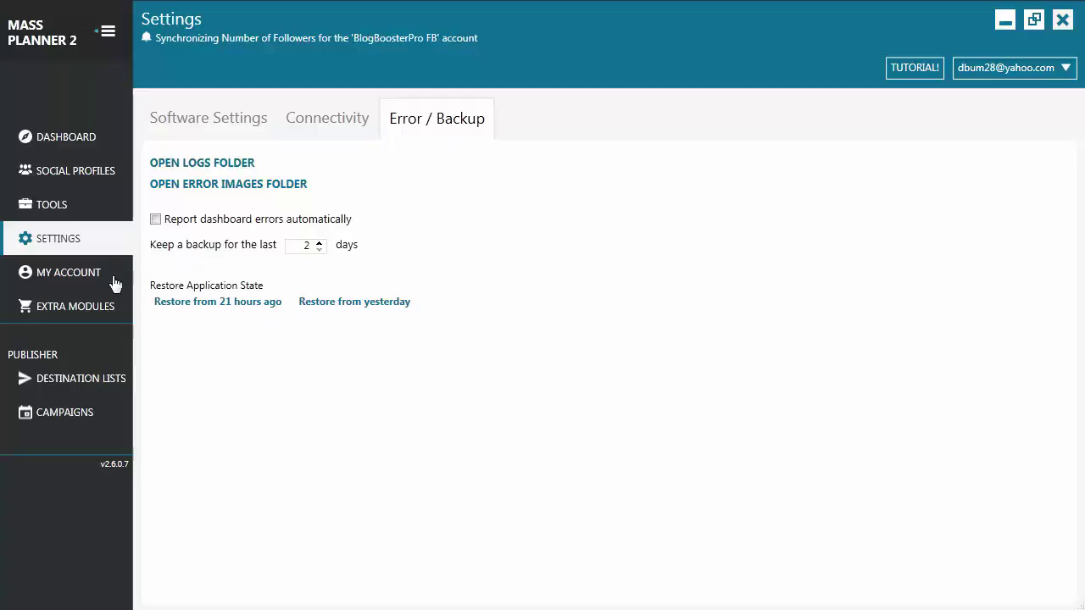
Step: Review My Account's active modules and recommended resources, then show InstaChat at $15.00 in Extra Modules
click(84, 285)
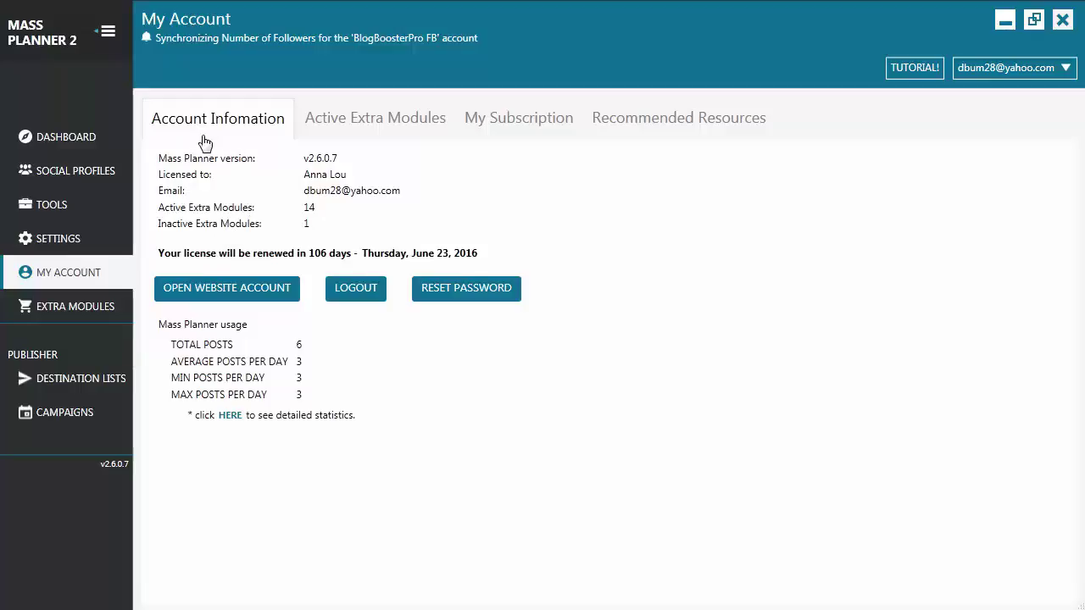
click(356, 136)
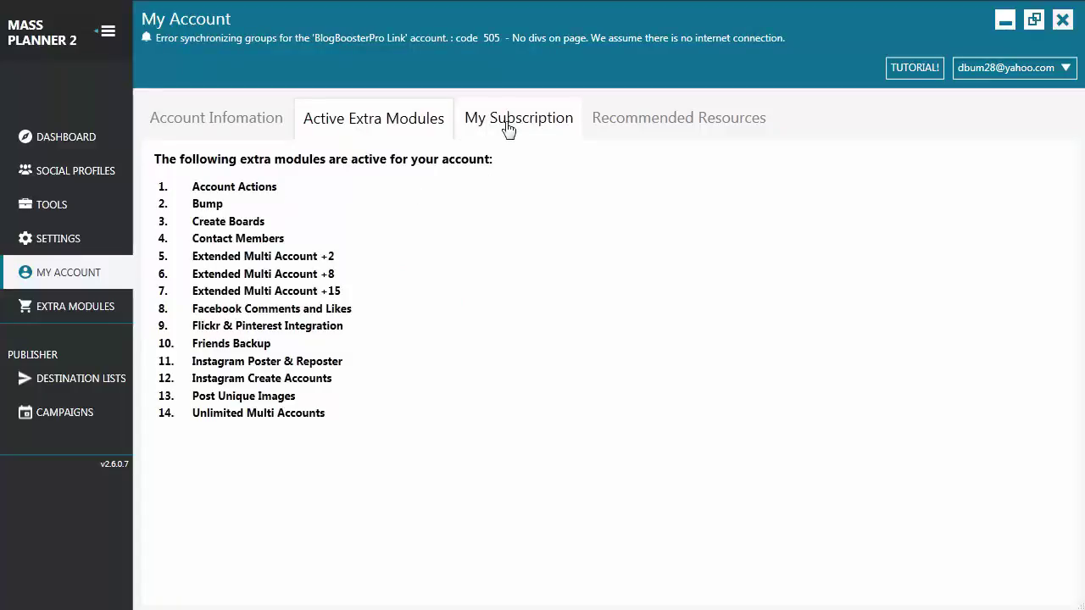
click(654, 125)
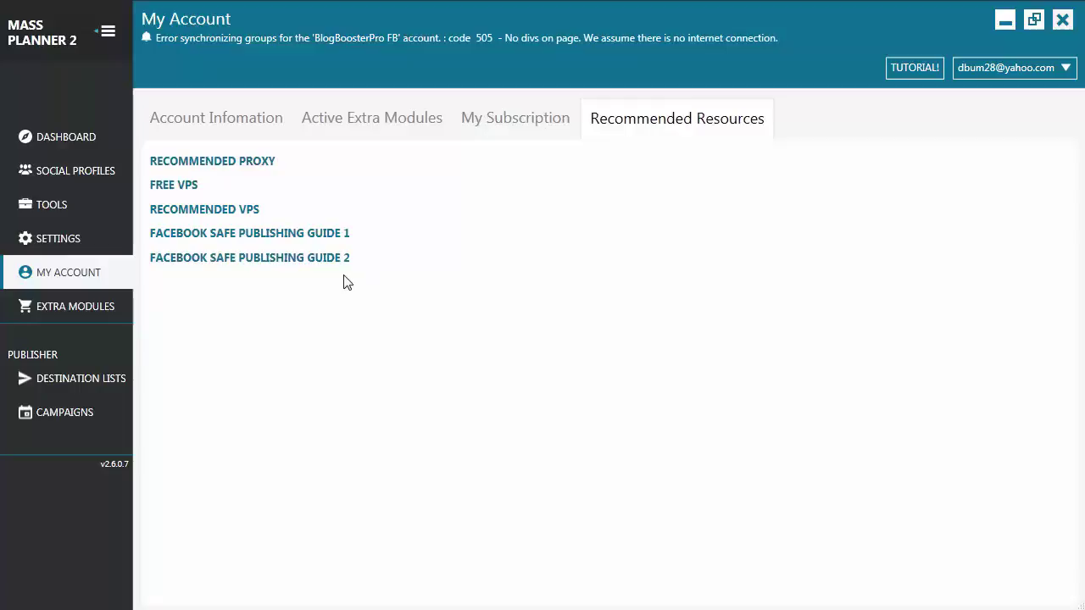
click(90, 316)
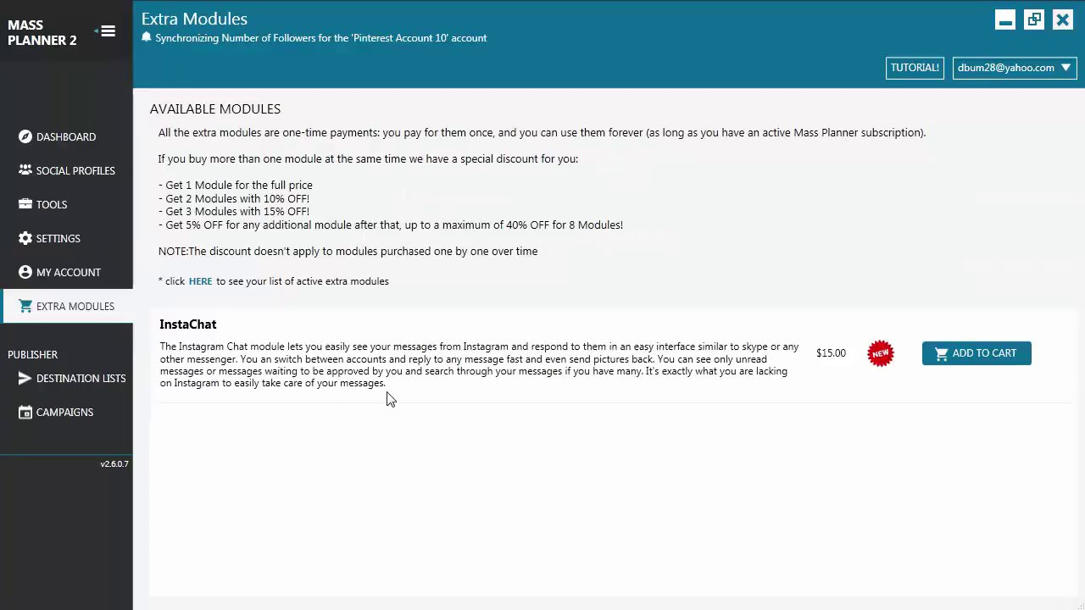
Step: Add Destination List 21 from the Destination Lists page, with 0 profiles selected
click(91, 383)
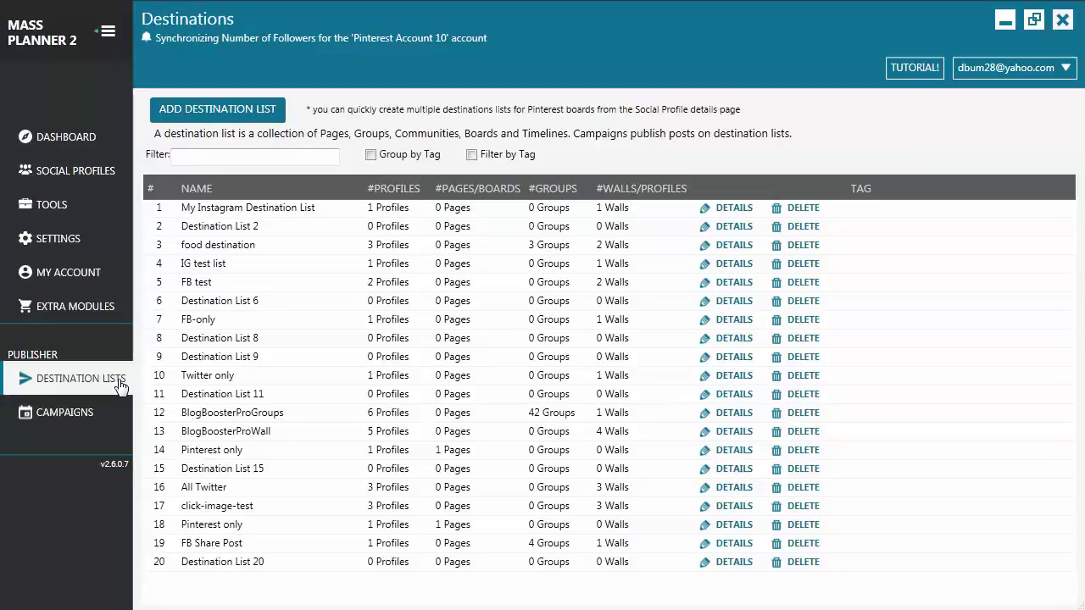
click(209, 107)
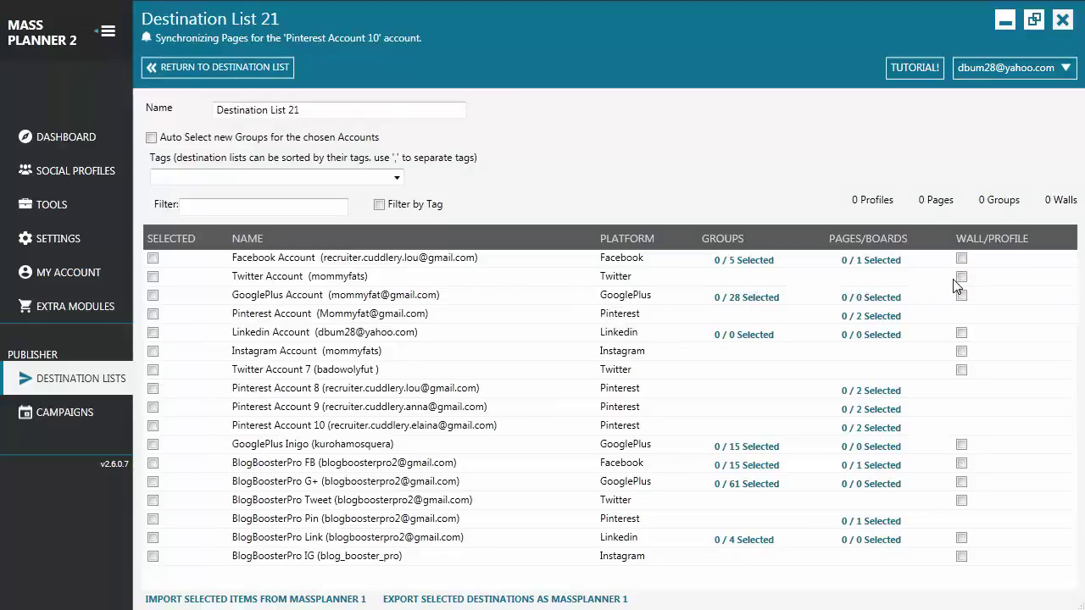
Step: Show the details of 'test campaign', status Stopped, after dismissing the Add Campaign dialog
click(64, 422)
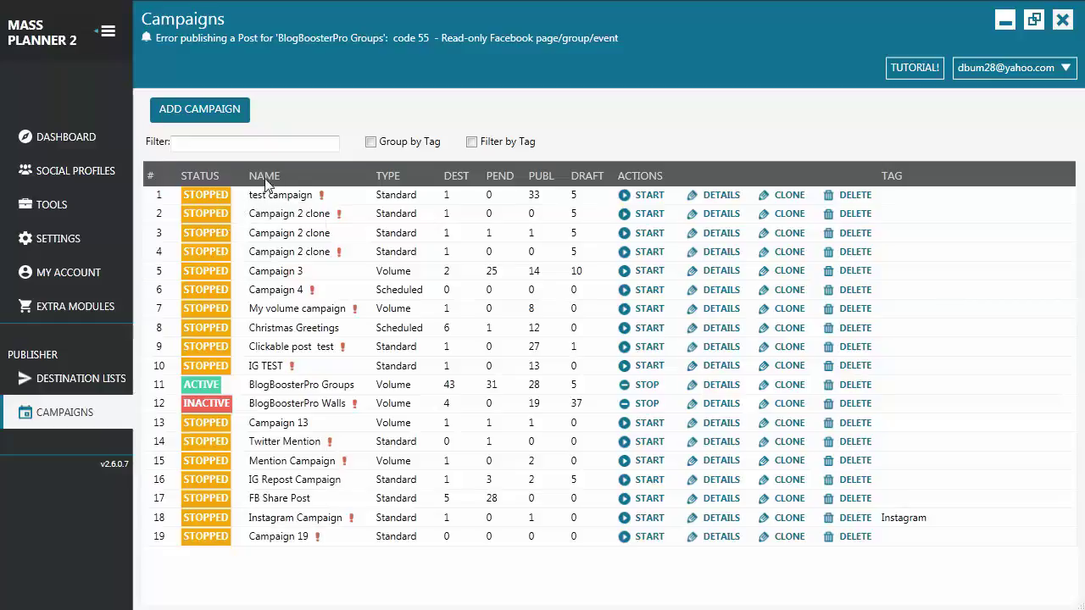
click(224, 113)
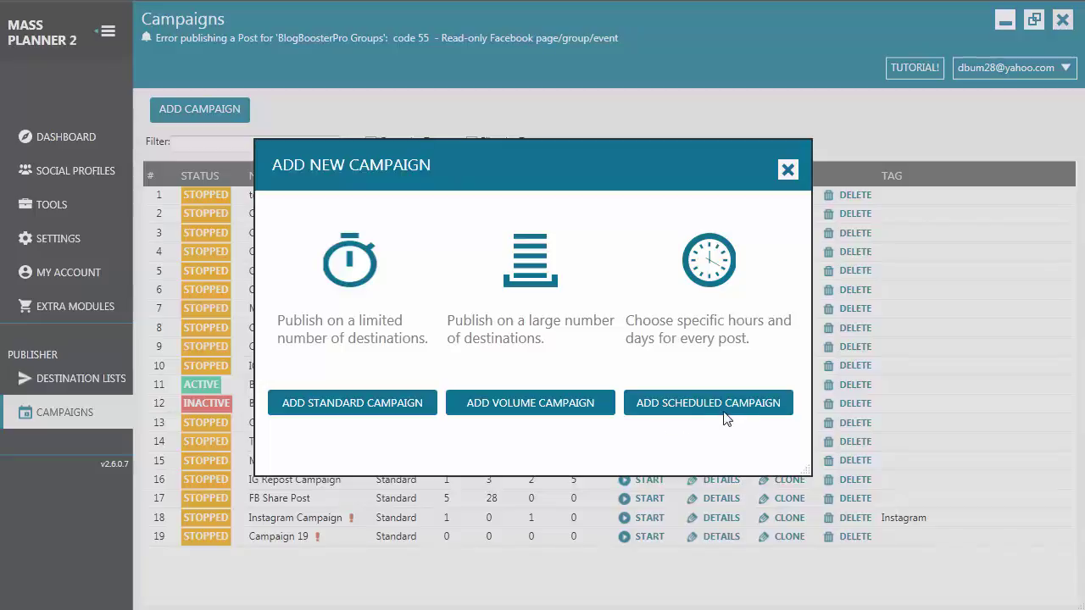
click(791, 178)
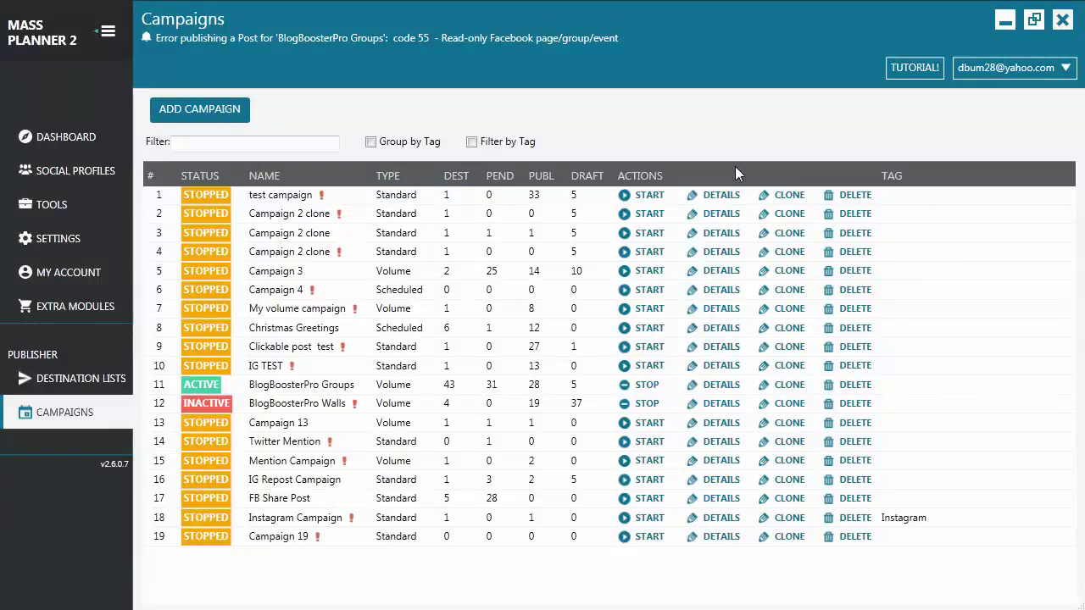
click(719, 197)
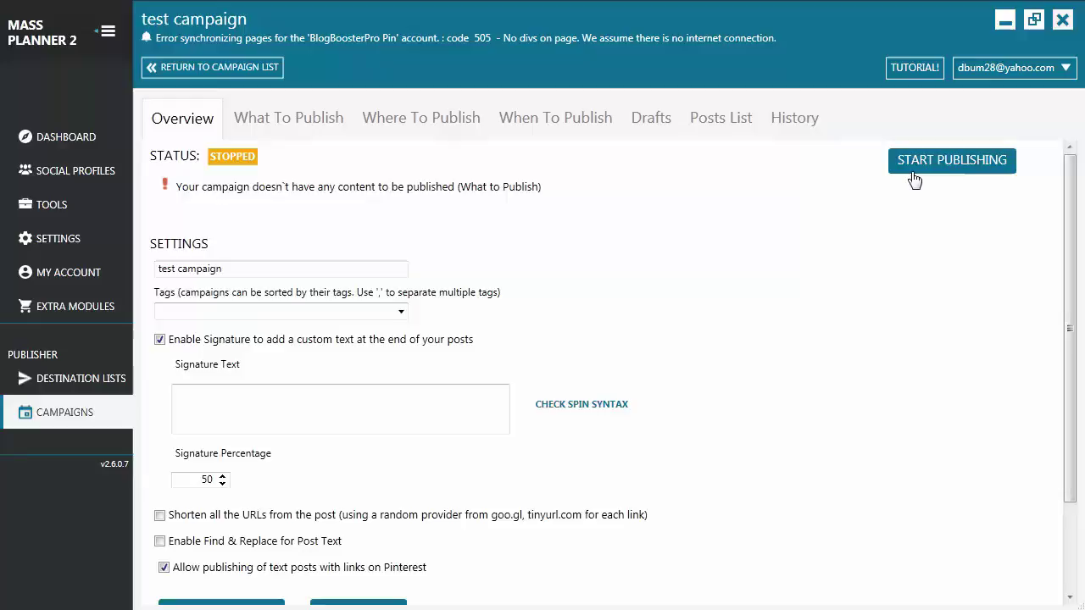
Step: Review test campaign's content and targets, ending on 5 posts per day, 6:50 AM–8:10 PM
click(324, 131)
click(284, 253)
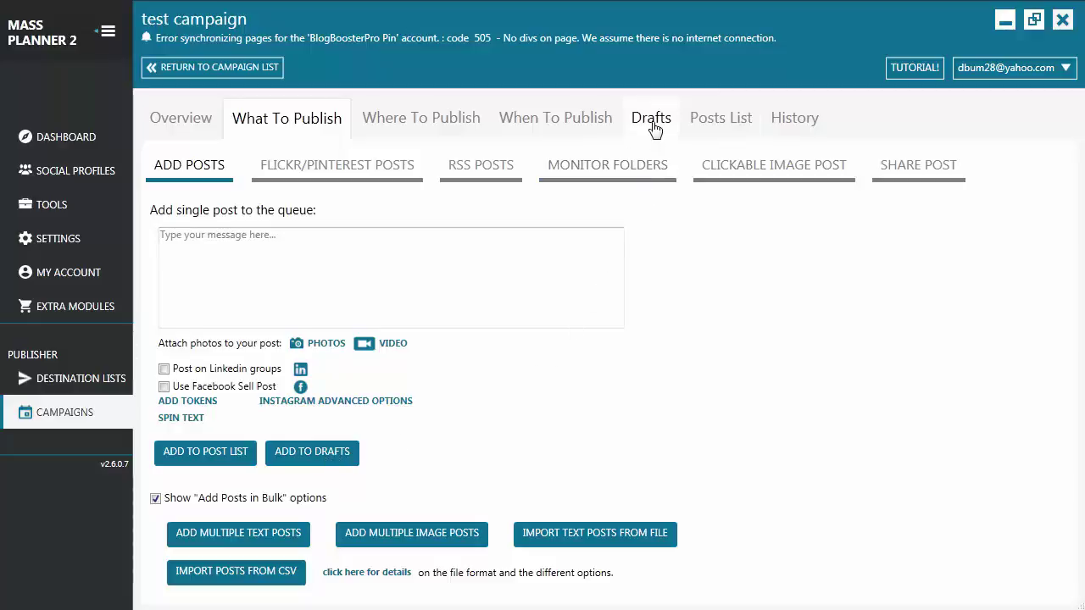
click(432, 128)
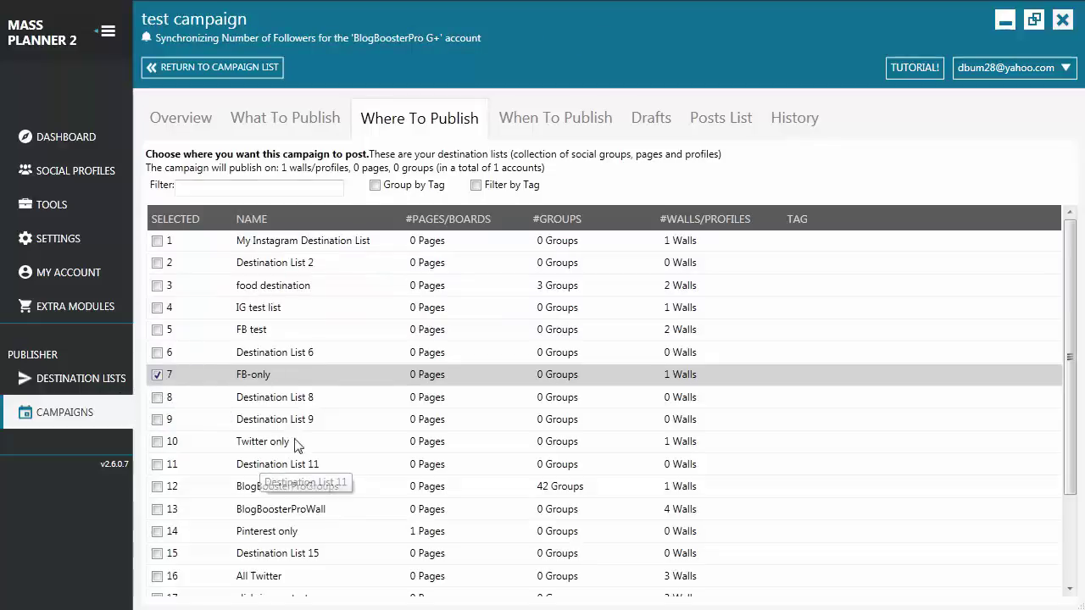
click(550, 119)
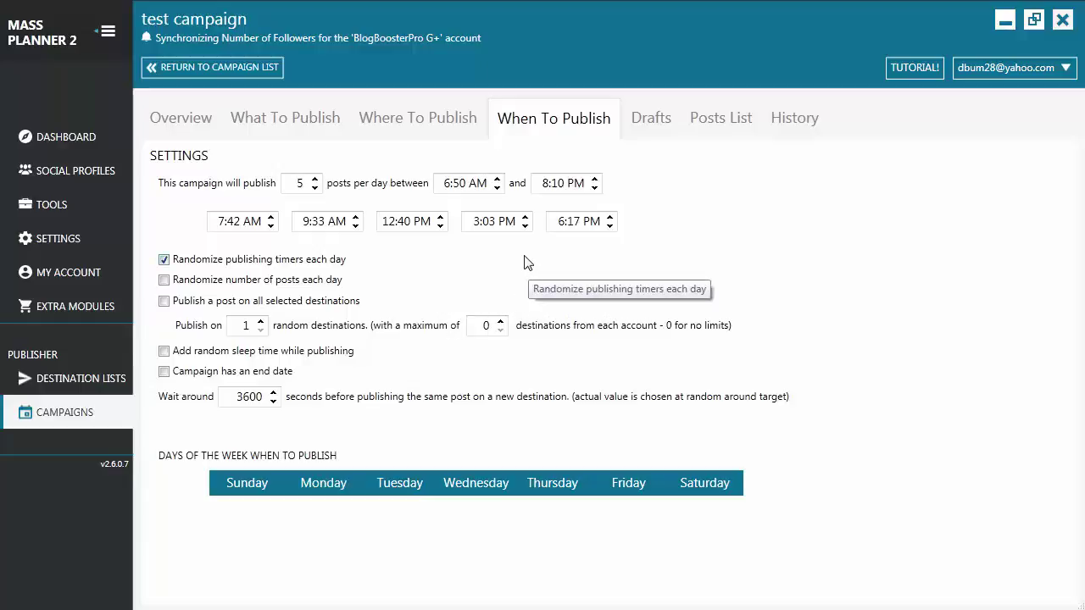
Step: Go back to the Dashboard Summary to see its status log of 3/10/2016 synchronization errors
click(801, 131)
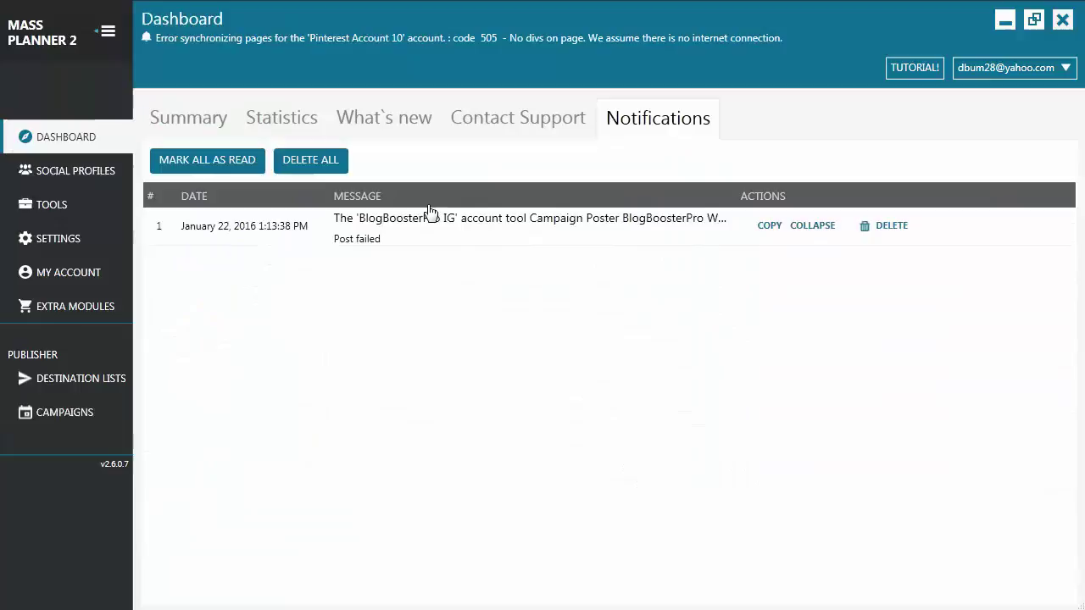
click(205, 128)
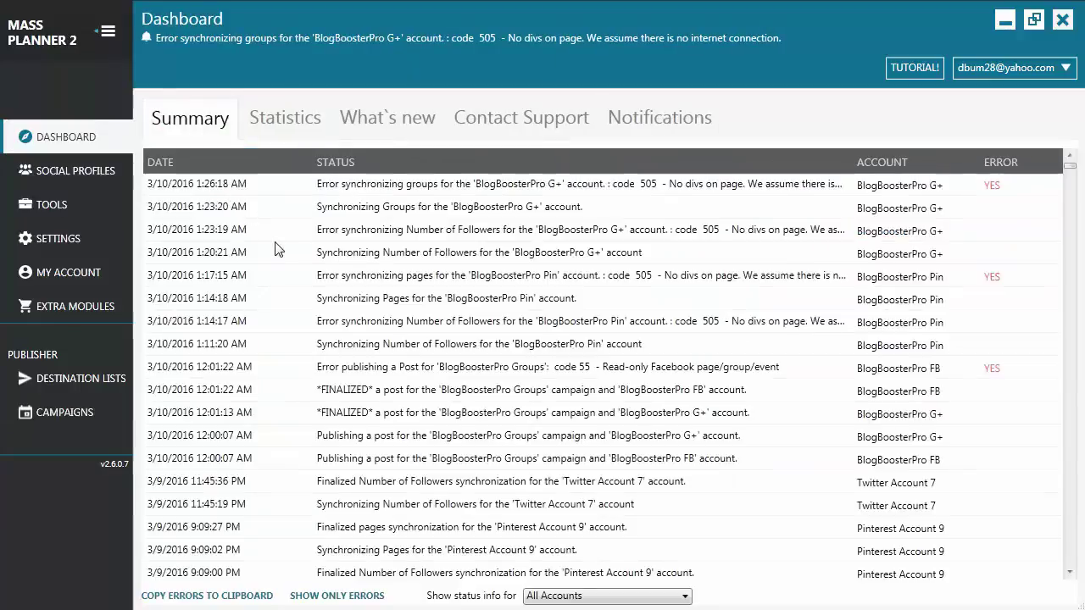